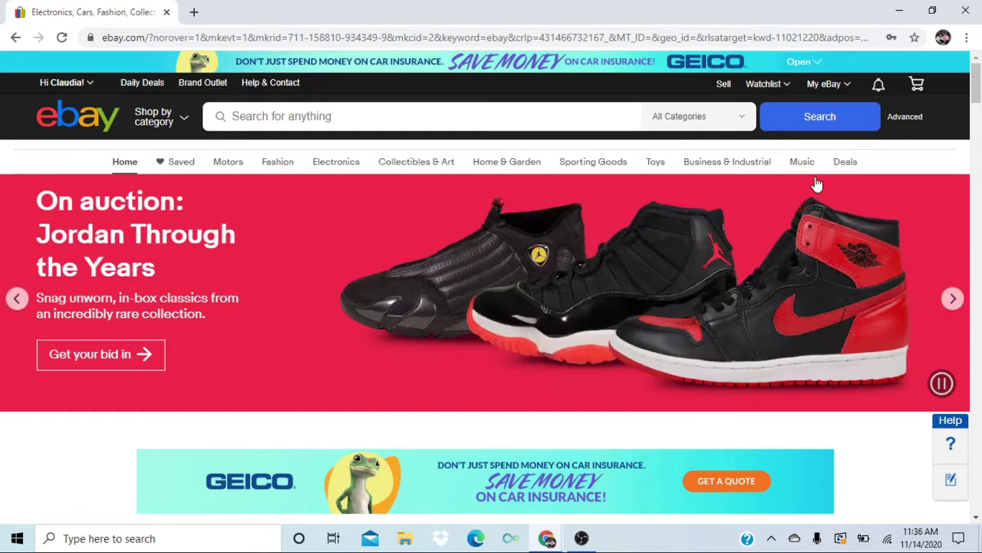
Open the listing drafts in Seller Hub and resume the American Eagle Super Stretch X Low Rise Shorts draft
left_click(825, 85)
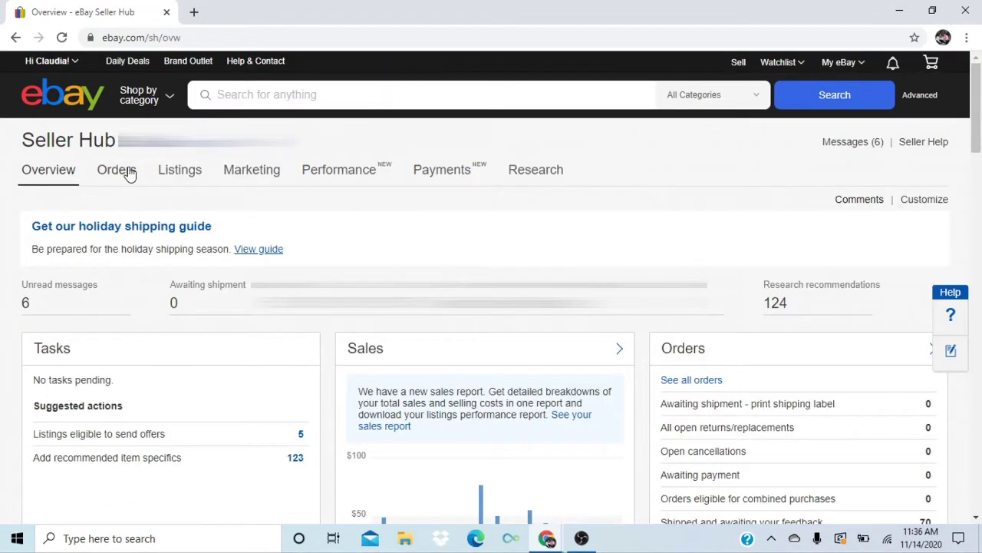
mouse_move(122, 174)
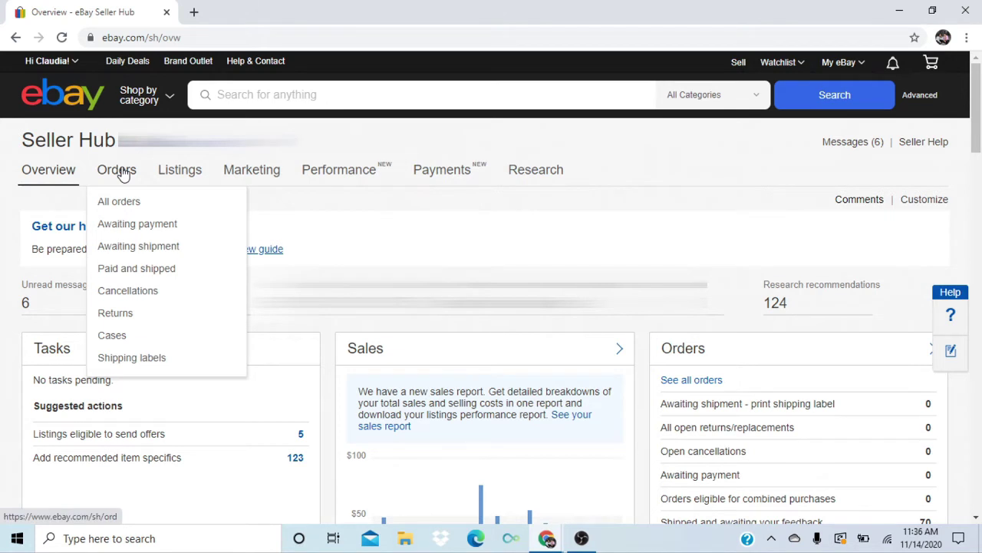
mouse_move(170, 176)
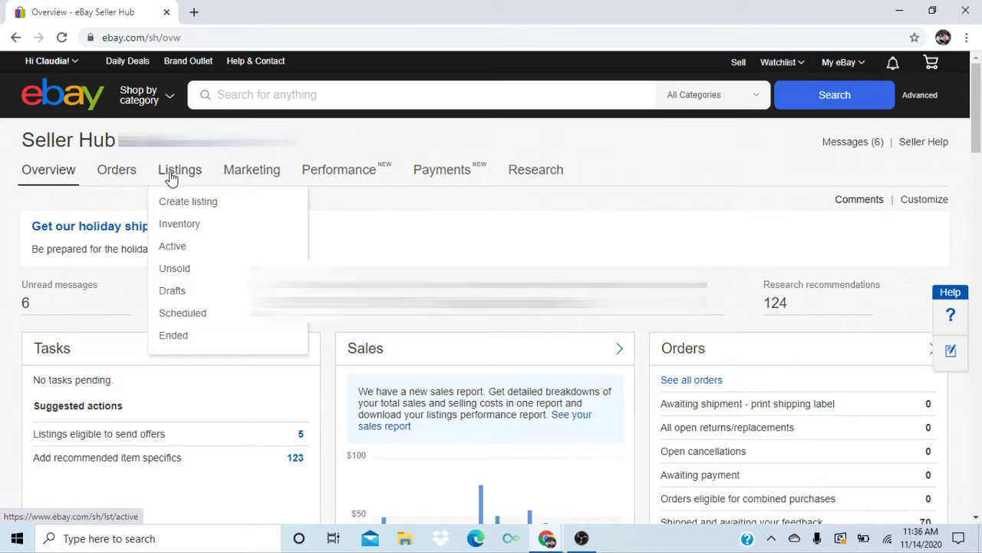
left_click(172, 298)
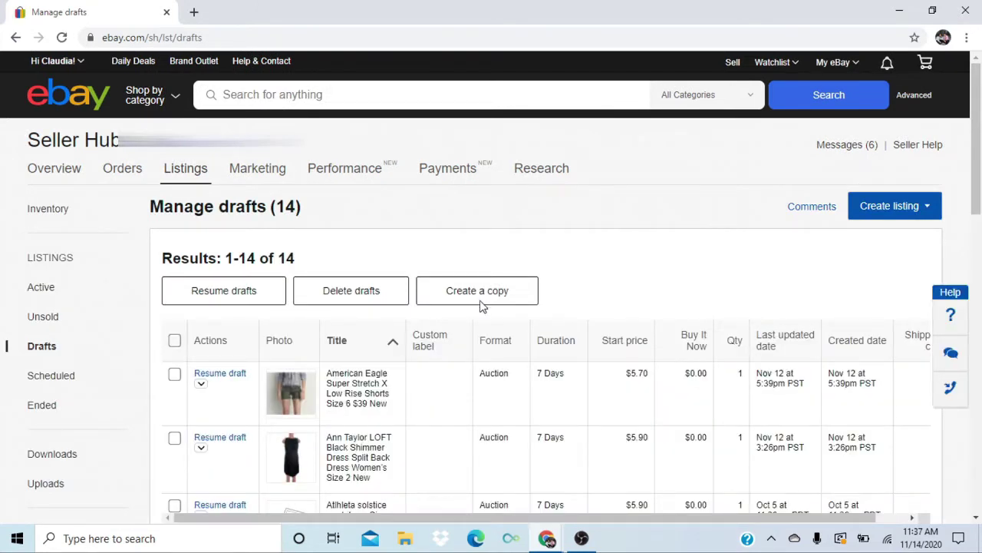
left_click(235, 376)
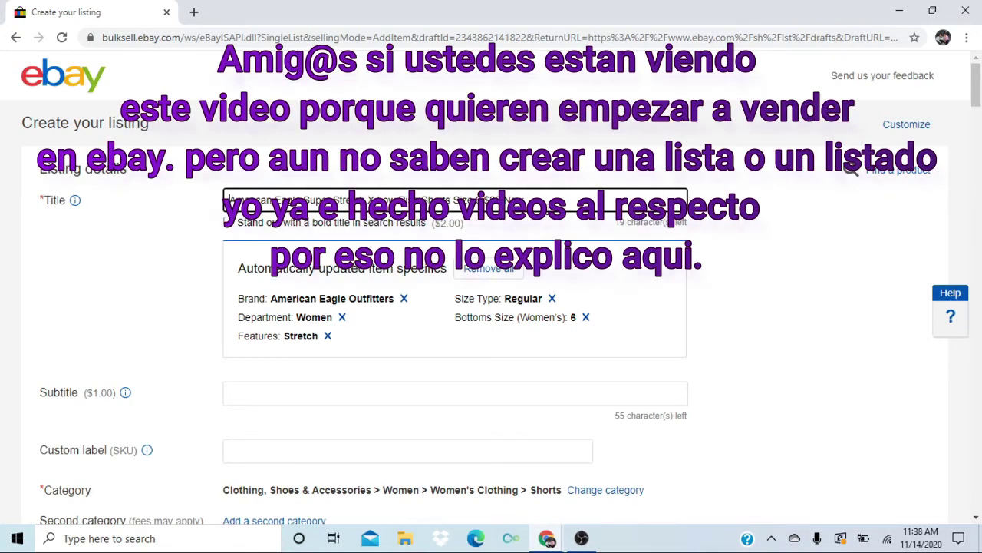
Set the listing format to Fixed price in the draft's selling details
scroll(583, 261, "down", 3)
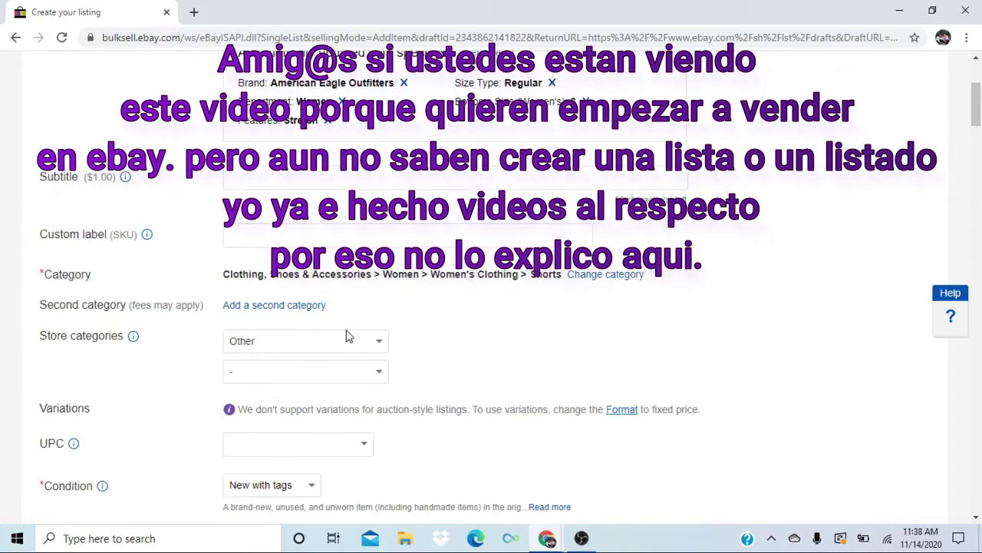
scroll(460, 349, "down", 8)
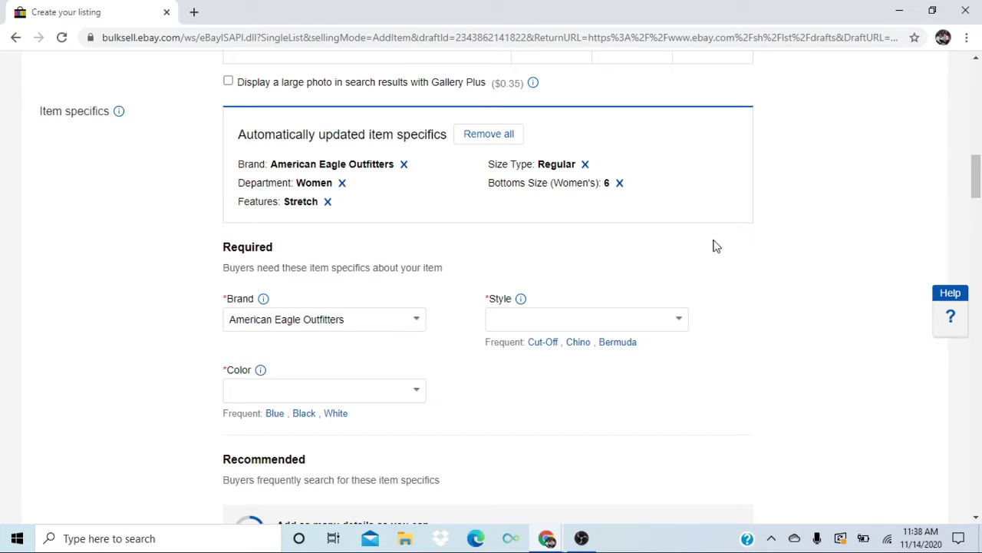
scroll(713, 246, "down", 2)
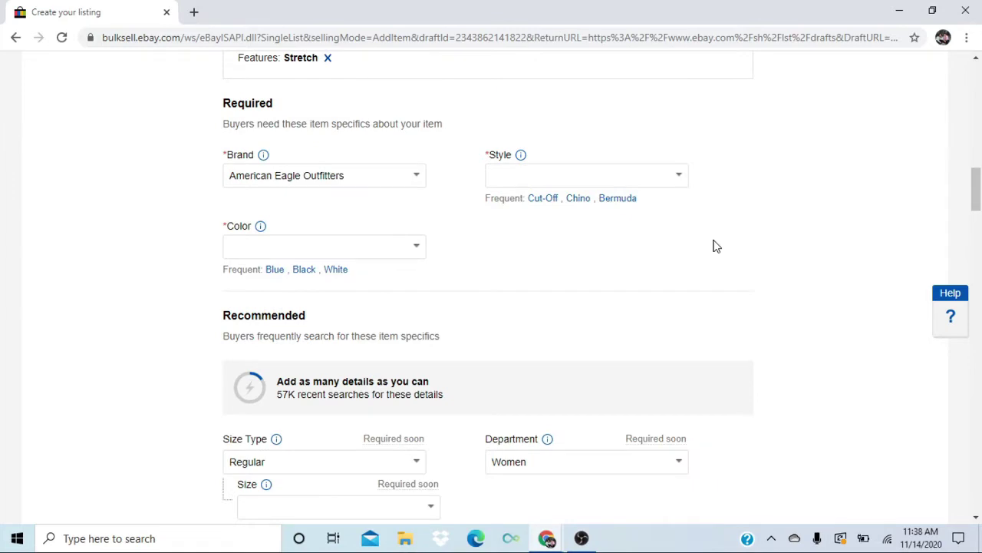
scroll(714, 246, "down", 12)
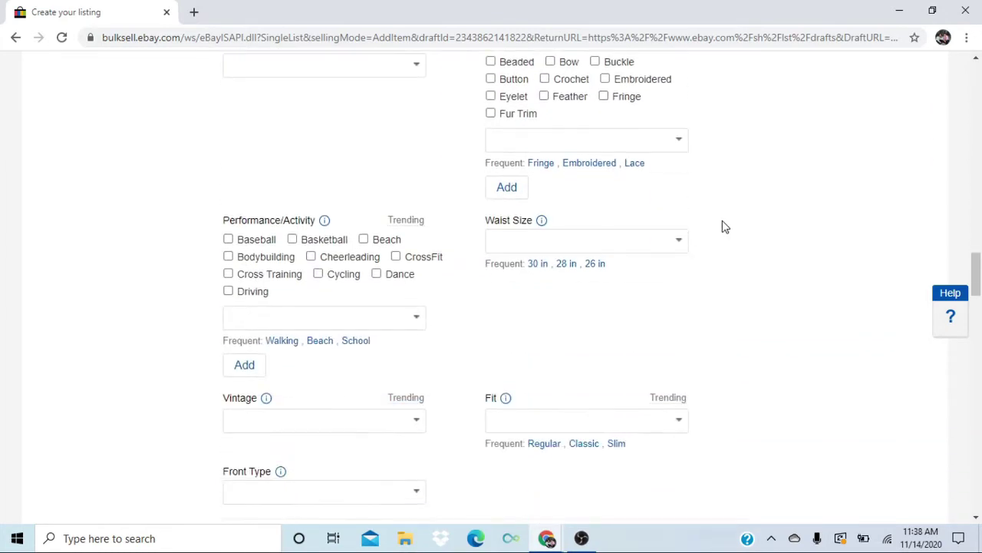
scroll(722, 226, "down", 7)
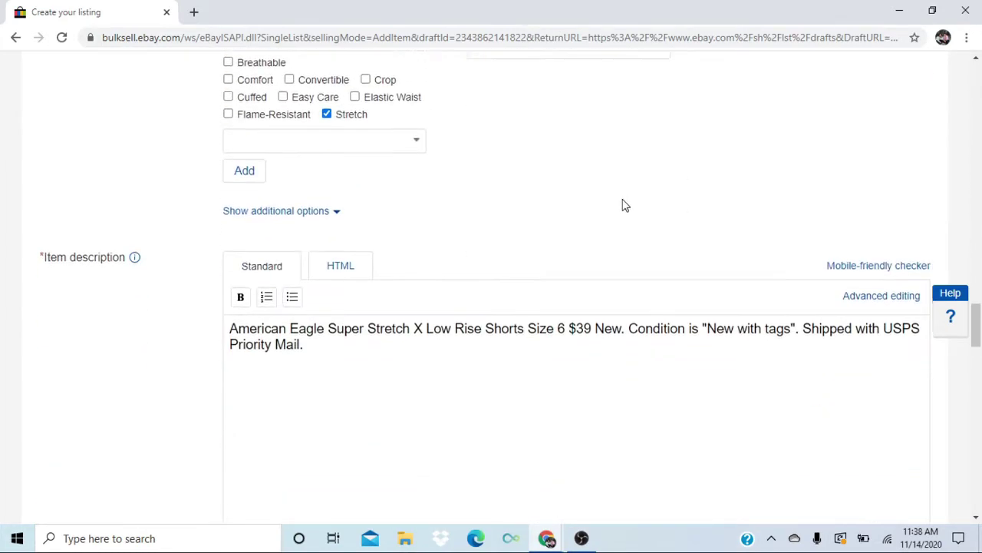
scroll(625, 204, "down", 6)
left_click(293, 228)
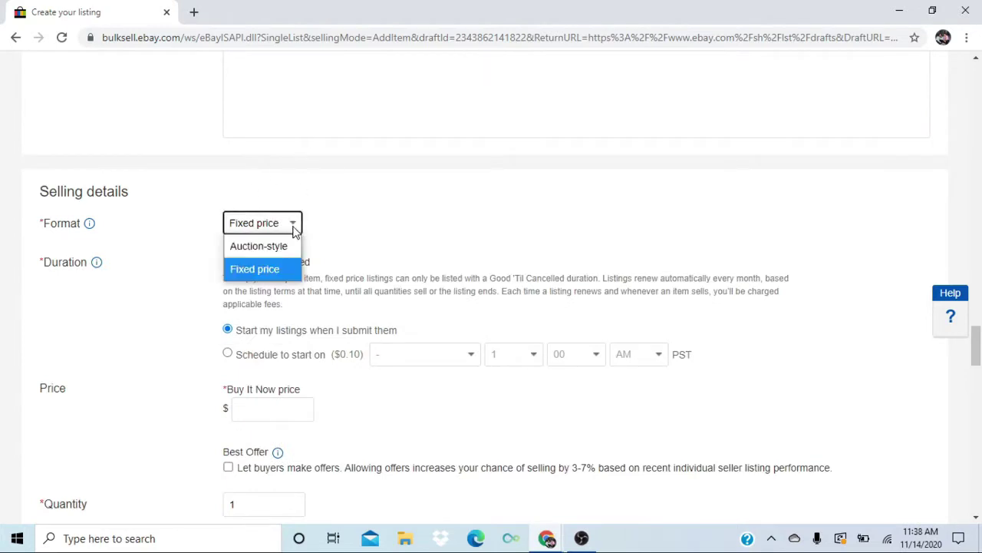
left_click(273, 271)
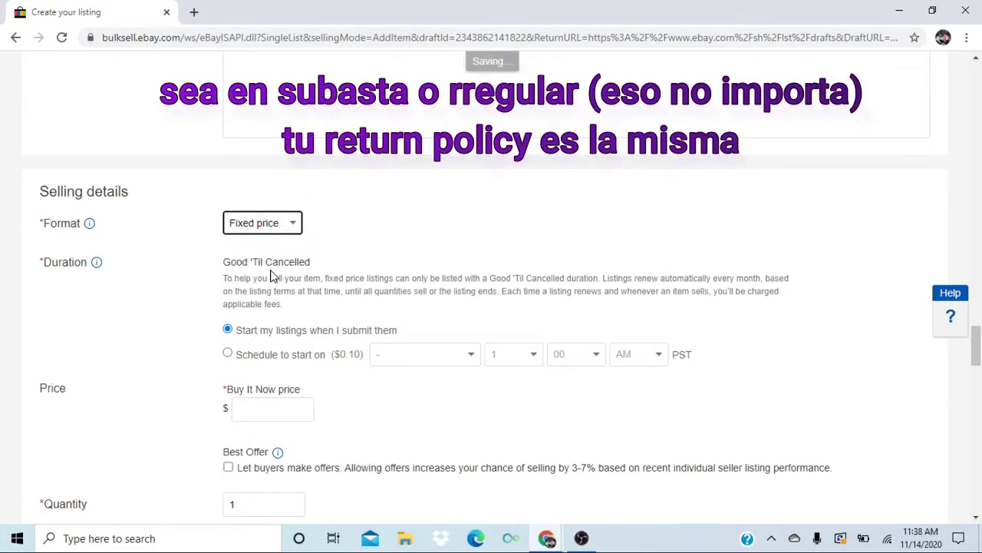
Set the Buy It Now price to $19.99
scroll(280, 405, "down", 1)
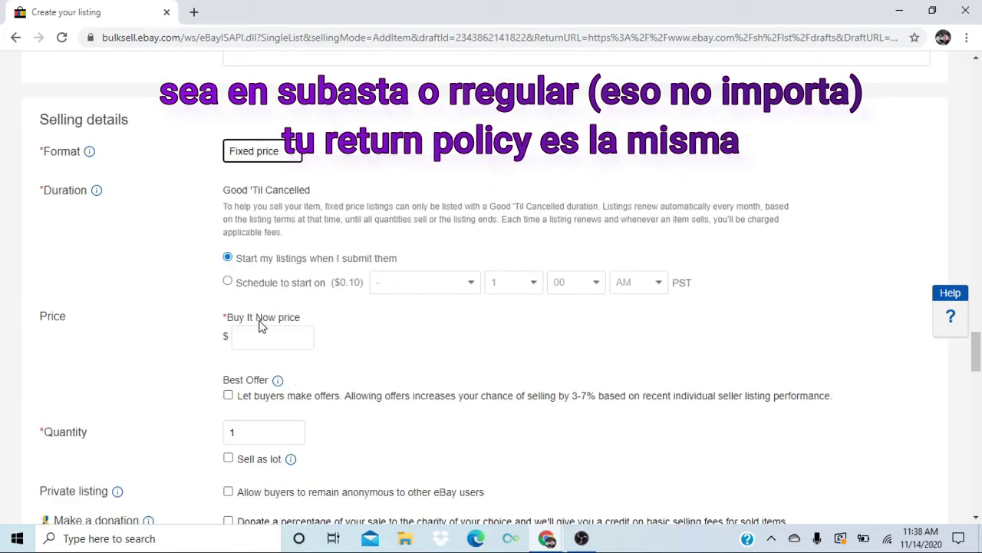
left_click(287, 333)
type("1")
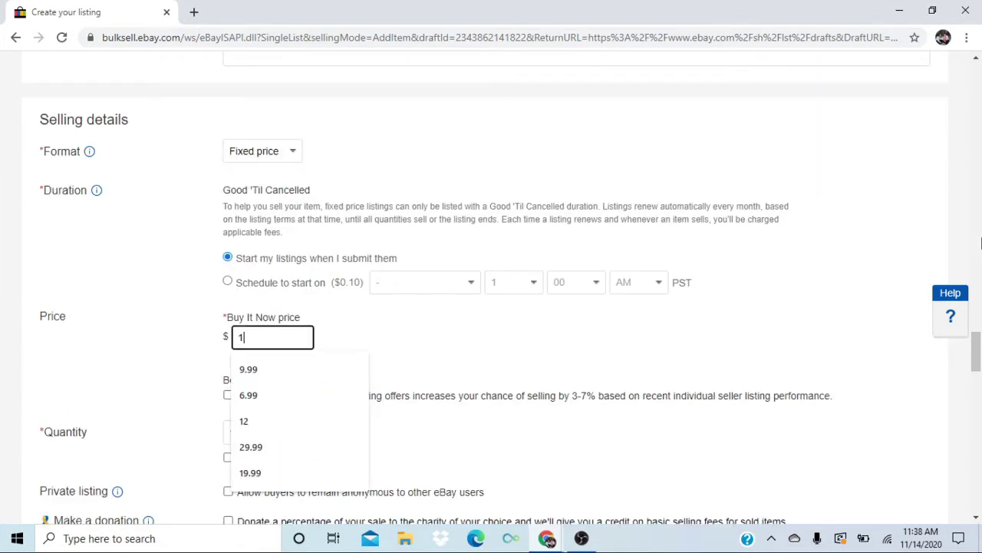
type("9.99")
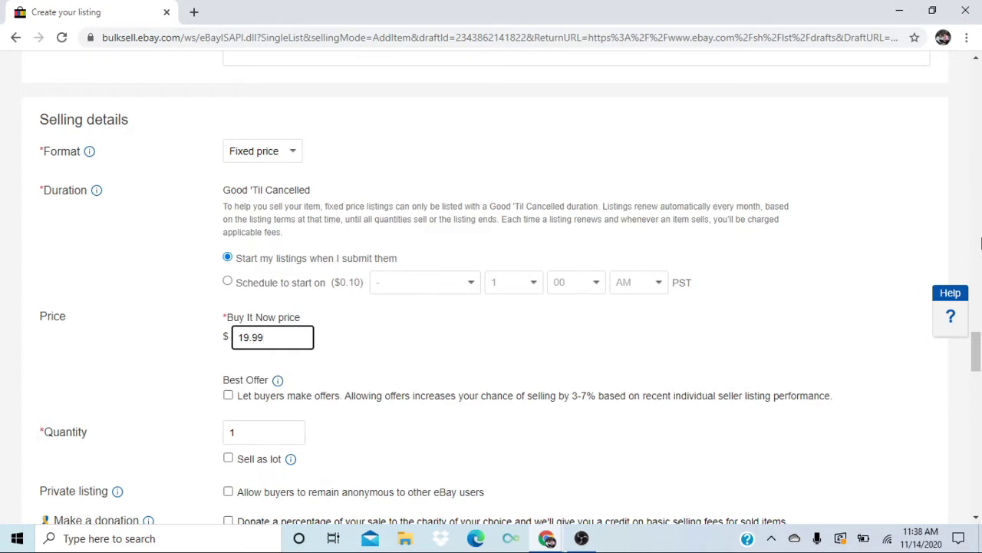
Switch domestic returns acceptance off and back on twice in the return options
scroll(981, 244, "down", 4)
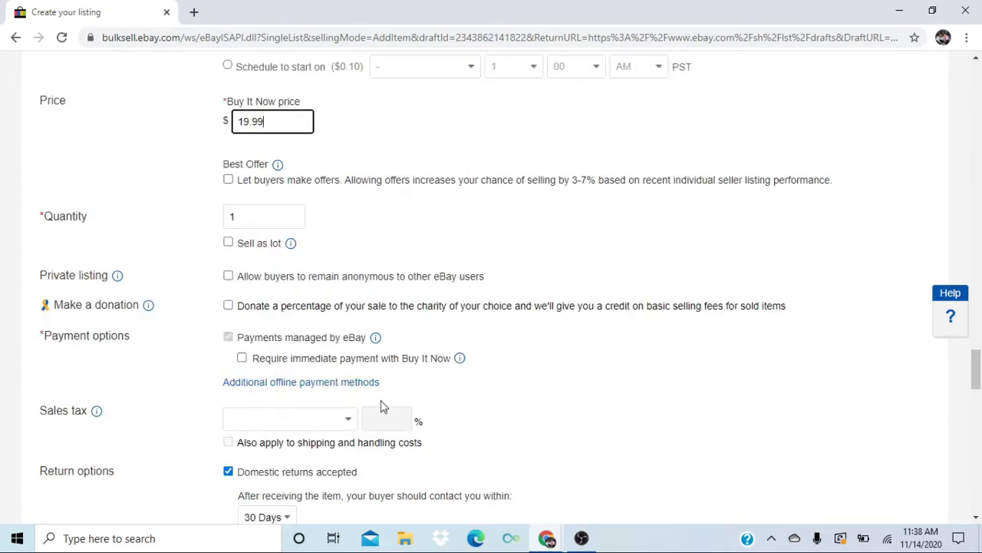
scroll(420, 338, "down", 2)
scroll(364, 294, "up", 3)
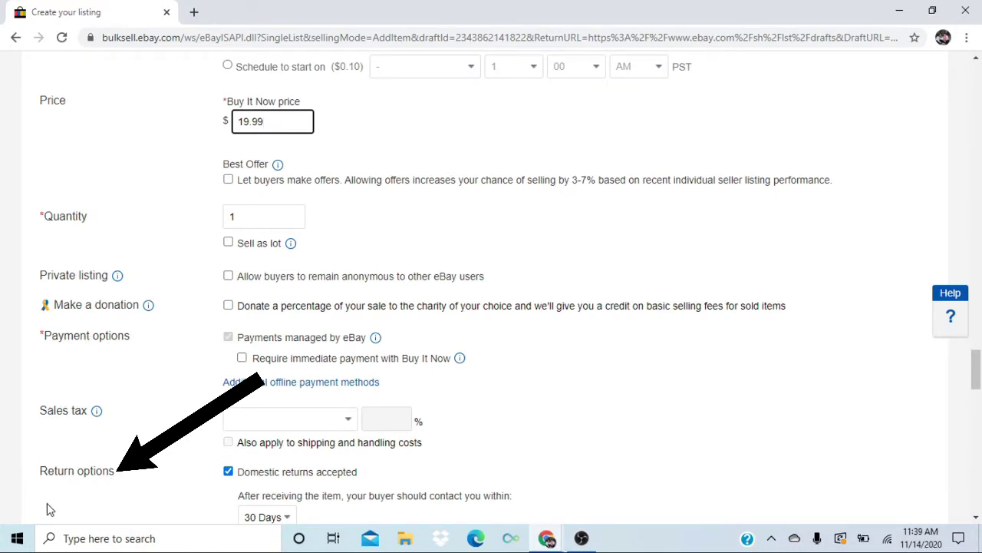
scroll(230, 320, "down", 2)
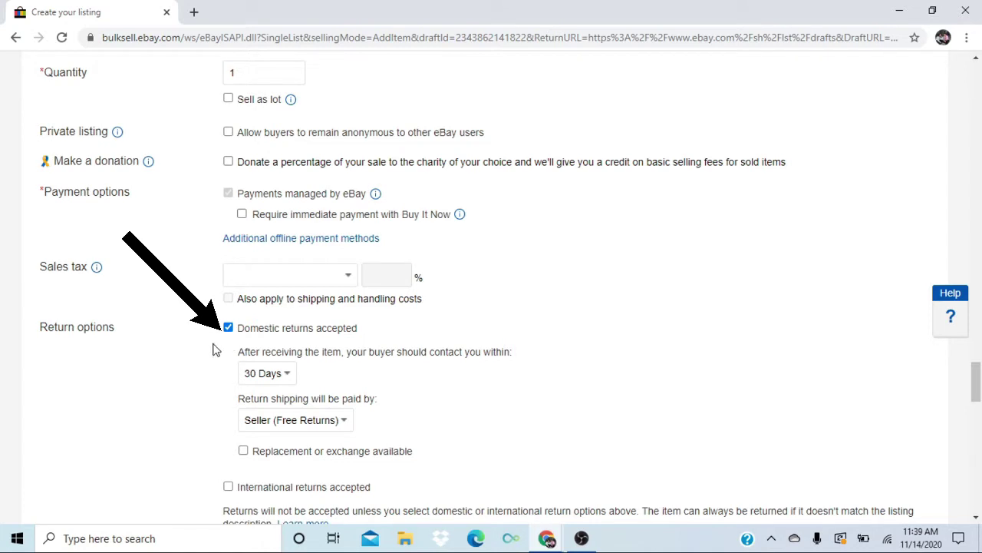
left_click(228, 329)
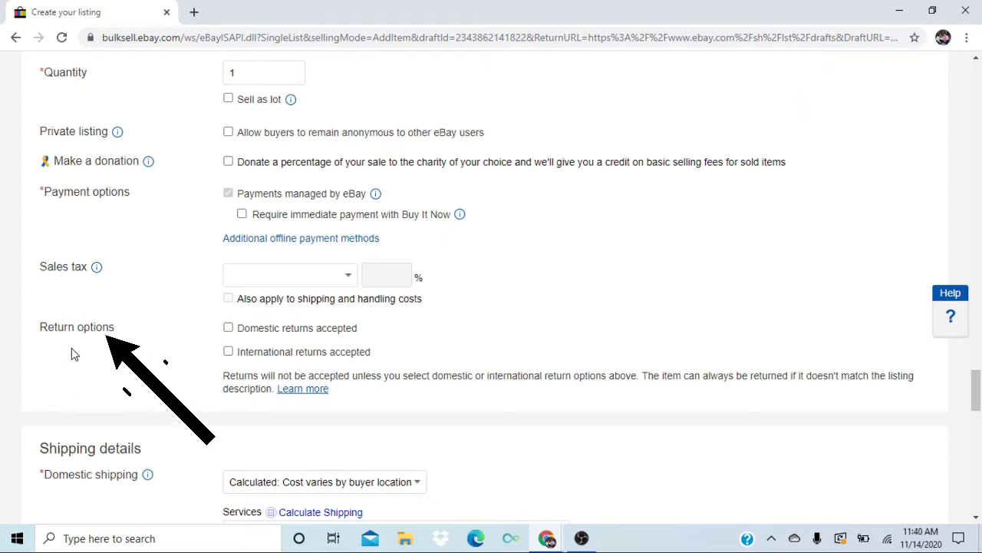
left_click(229, 330)
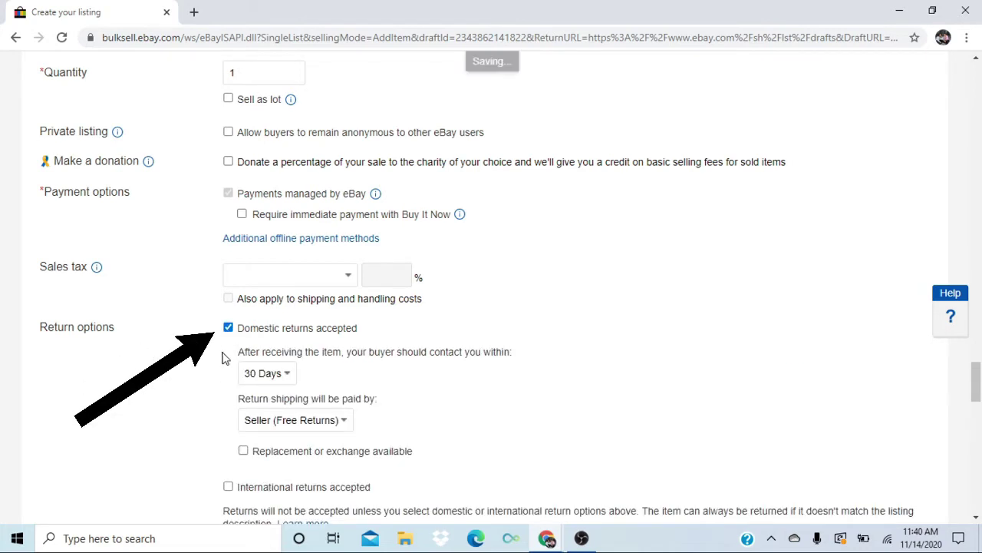
left_click(228, 328)
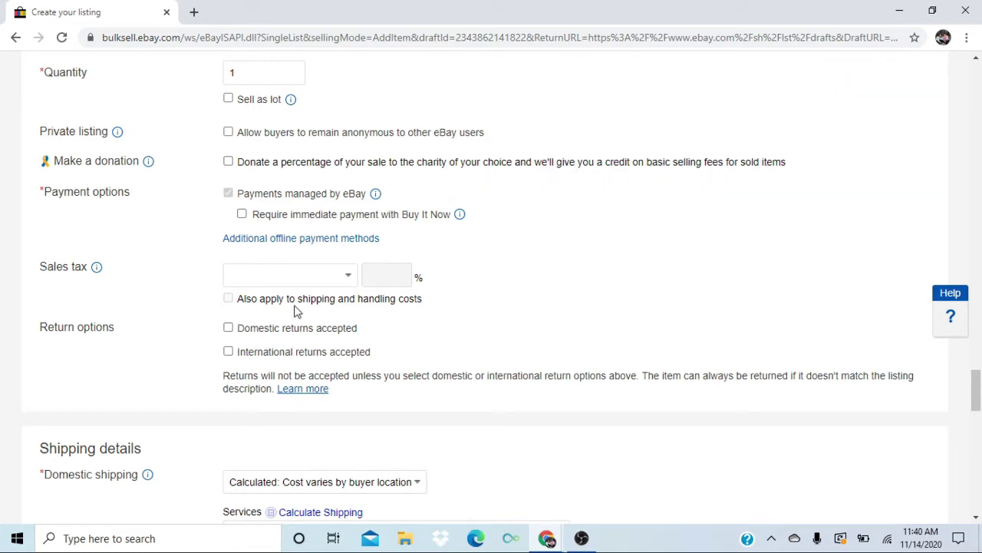
left_click(228, 328)
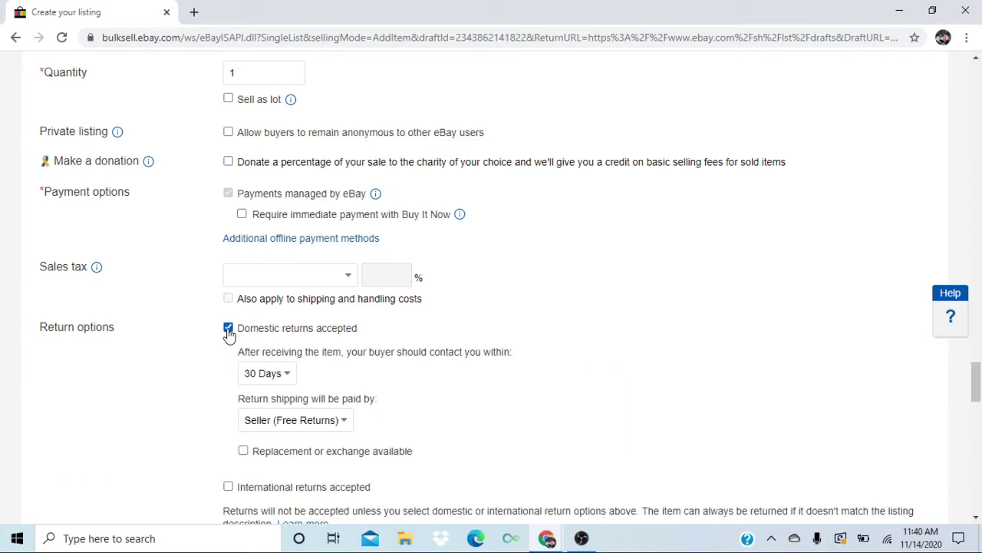
Set the domestic return period to 30 Days and have return shipping paid by the Buyer
left_click(286, 376)
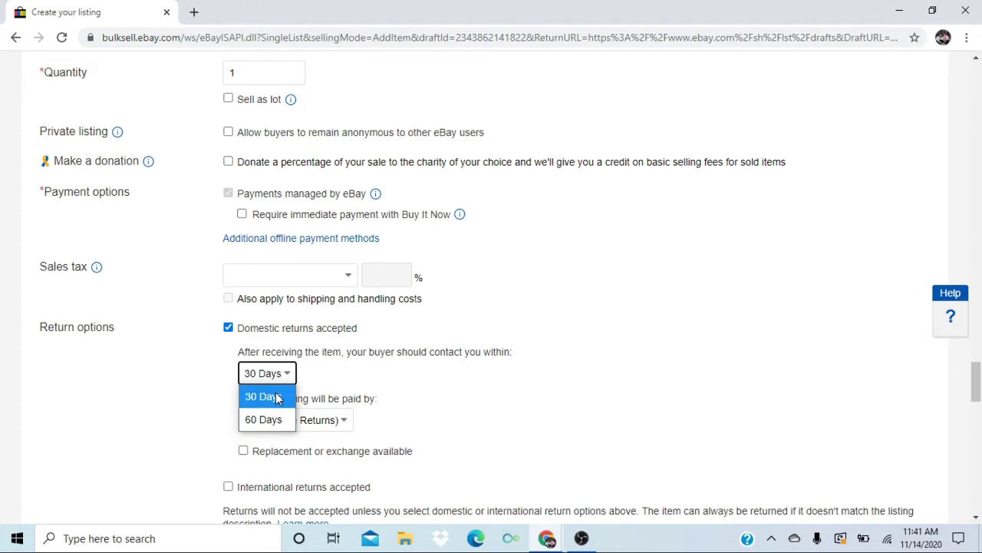
left_click(280, 397)
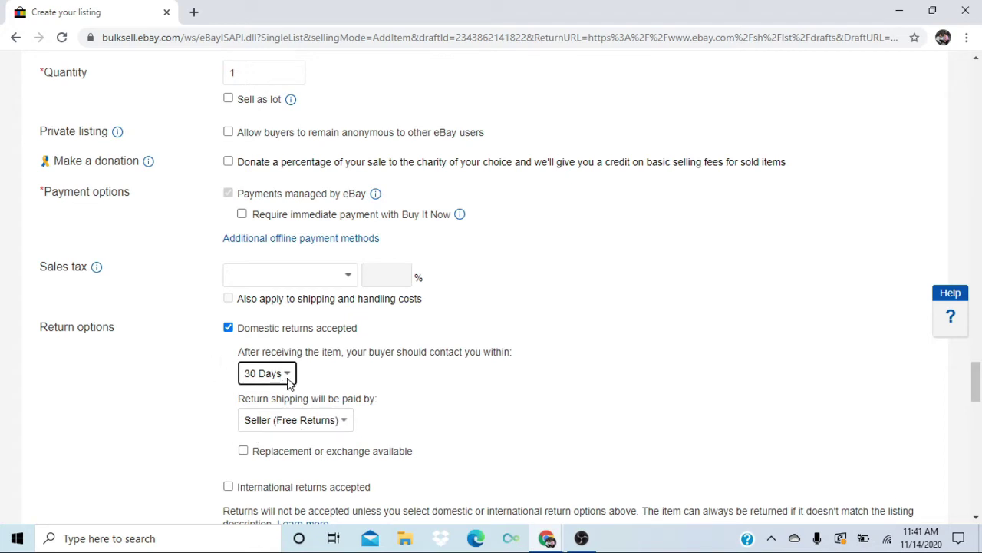
left_click(345, 420)
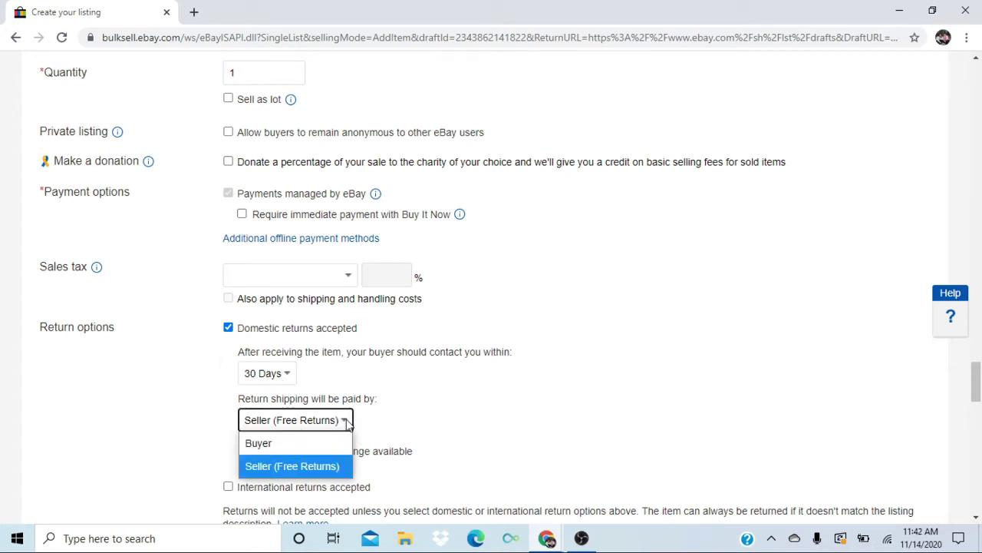
left_click(273, 445)
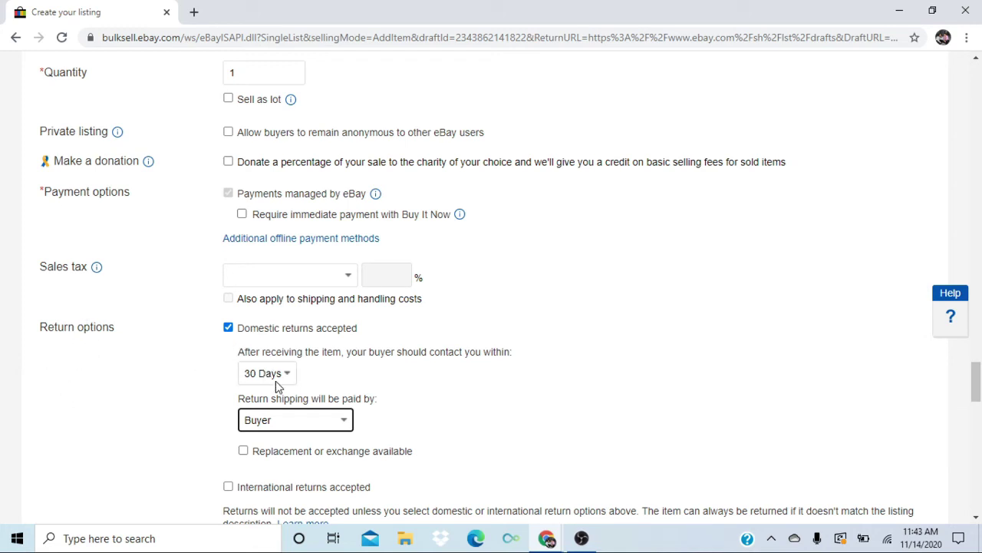
left_click(327, 424)
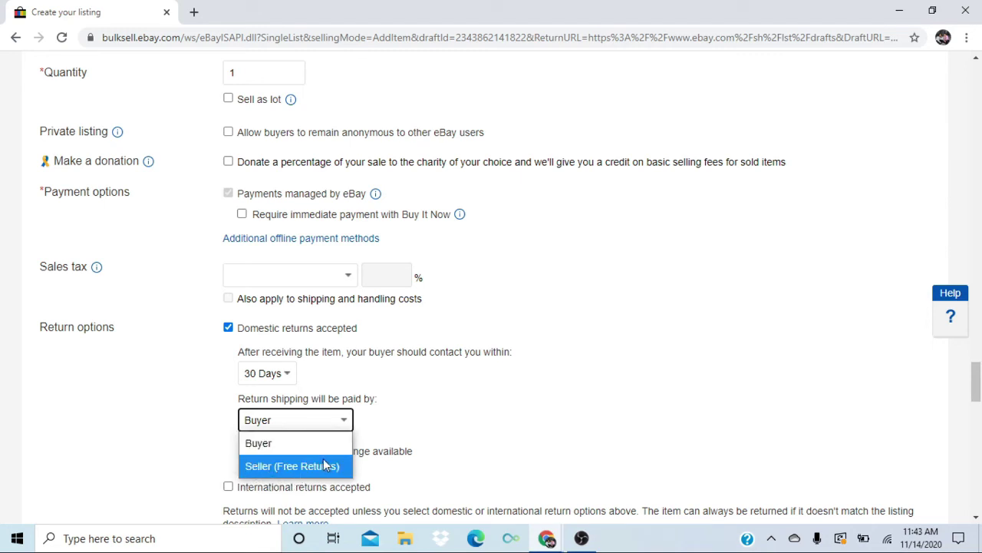
left_click(259, 444)
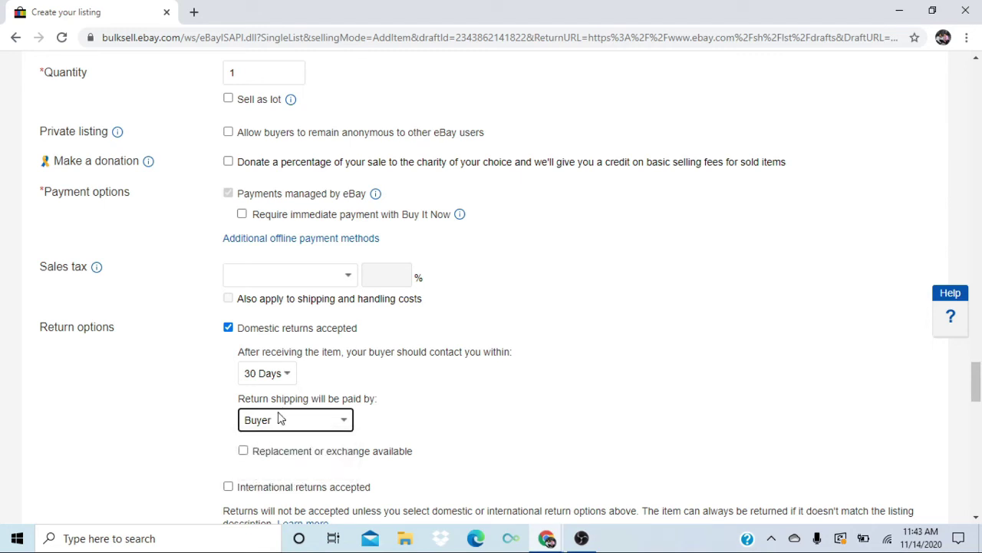
scroll(407, 338, "down", 1)
scroll(406, 338, "down", 3)
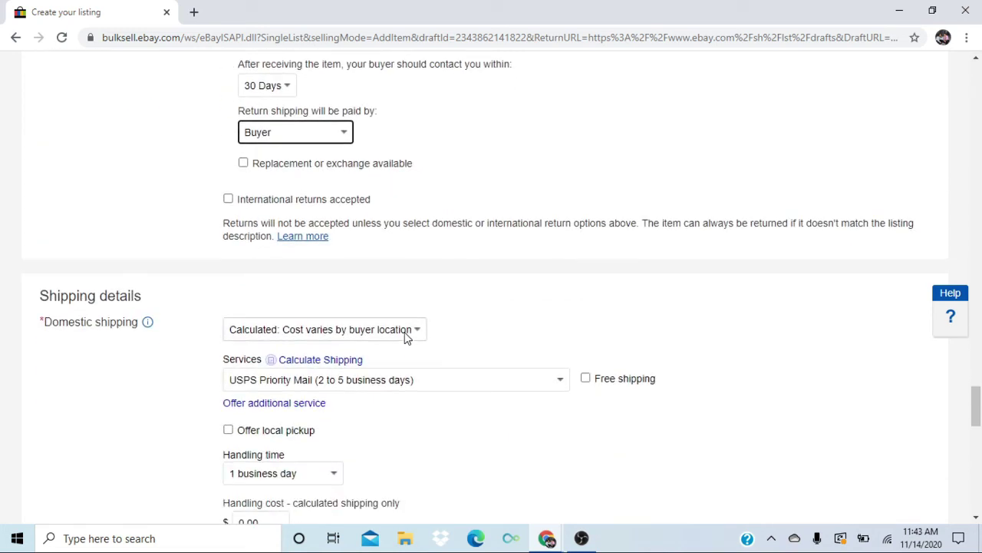
scroll(594, 415, "down", 10)
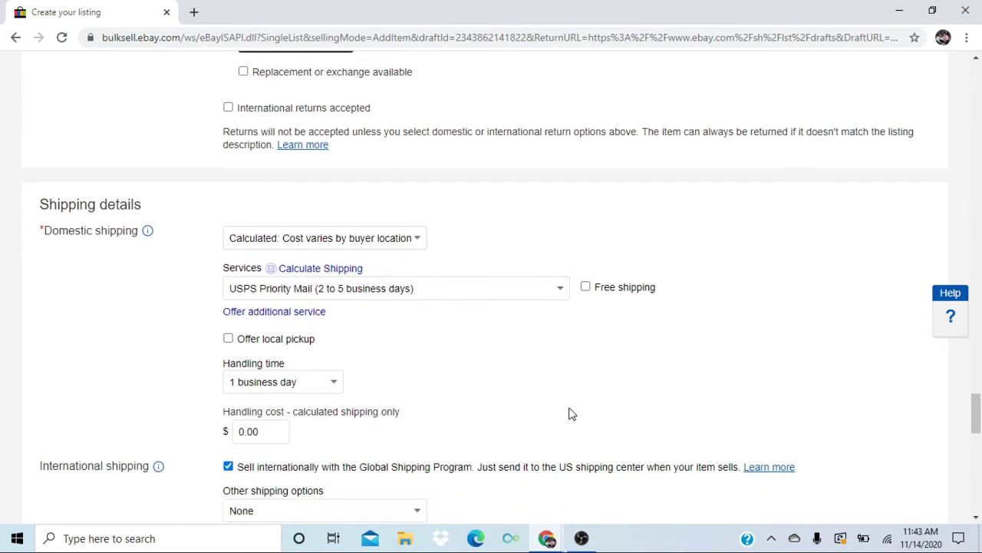